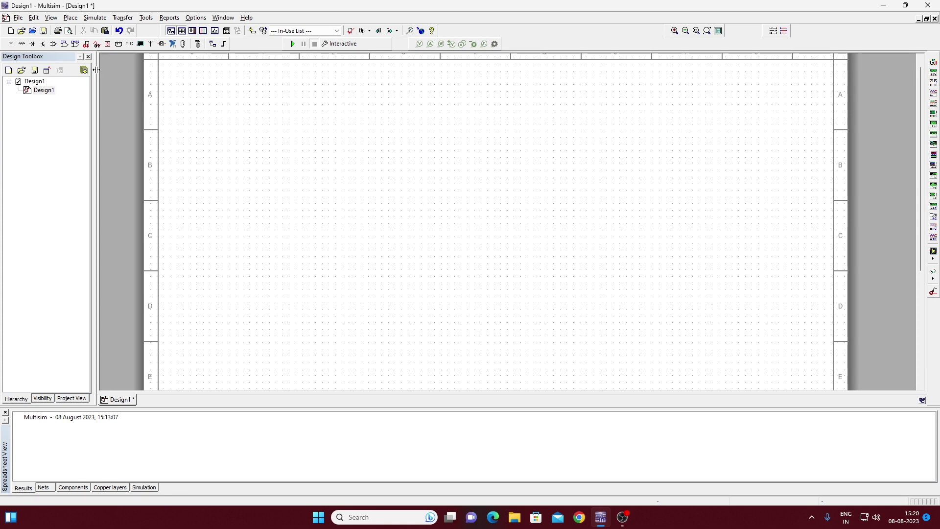
Pick a 500 Ω resistor from the Basic group's RESISTOR family for placement.
{"action": "left_click", "coordinate": [72, 19]}
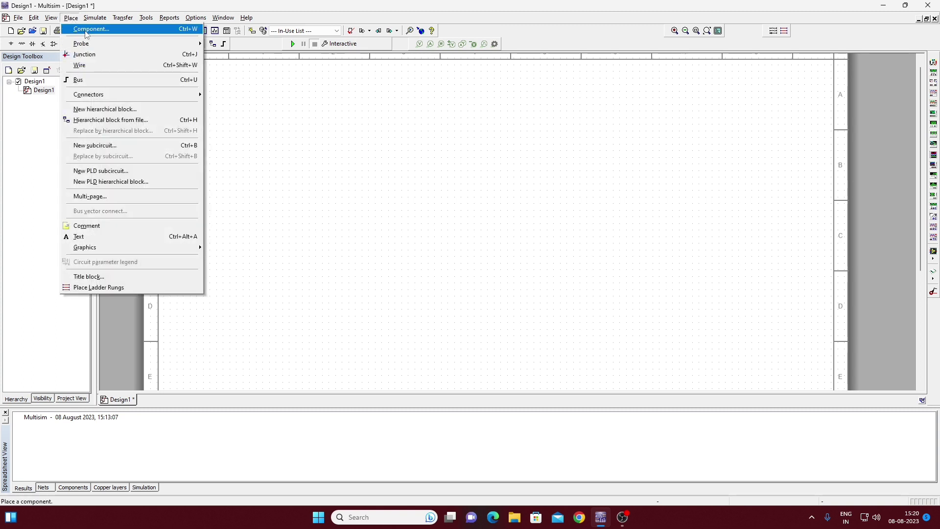
{"action": "left_click", "coordinate": [86, 30]}
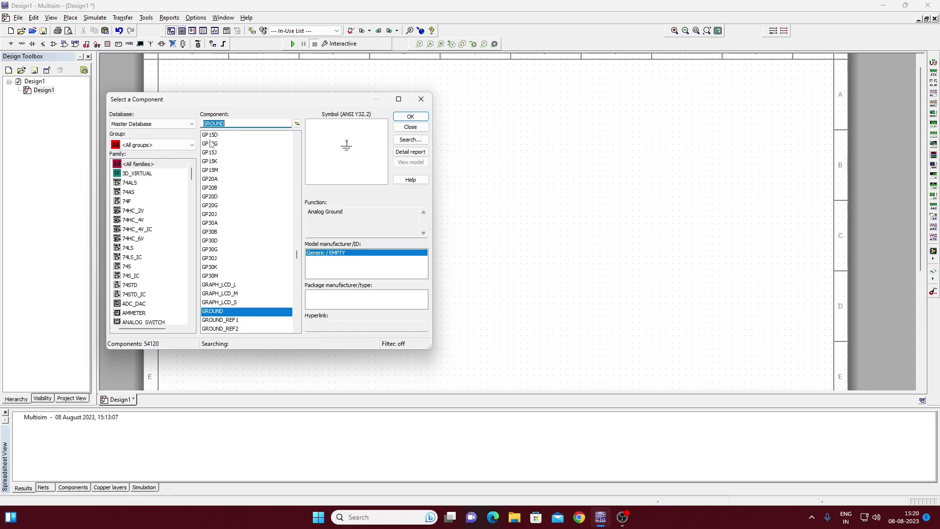
{"action": "left_click", "coordinate": [176, 147]}
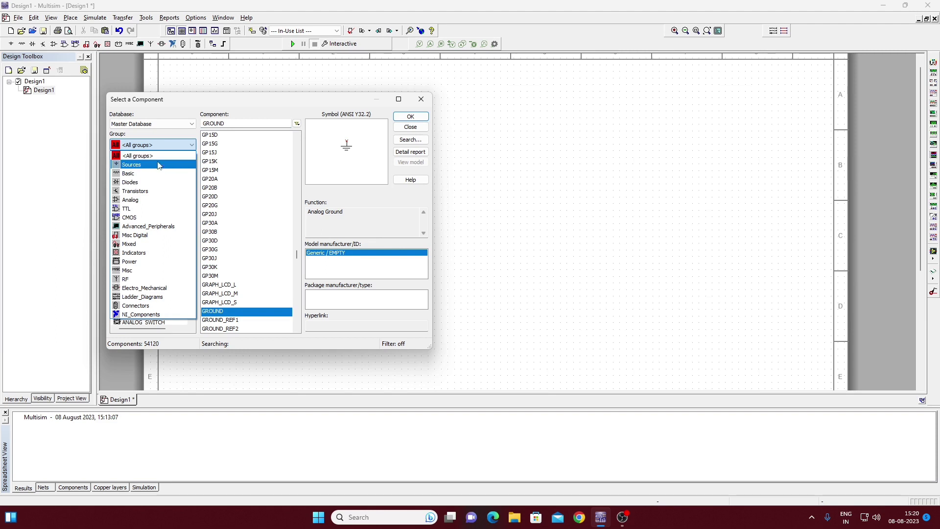
{"action": "left_click", "coordinate": [134, 176]}
{"action": "type", "text": "500"}
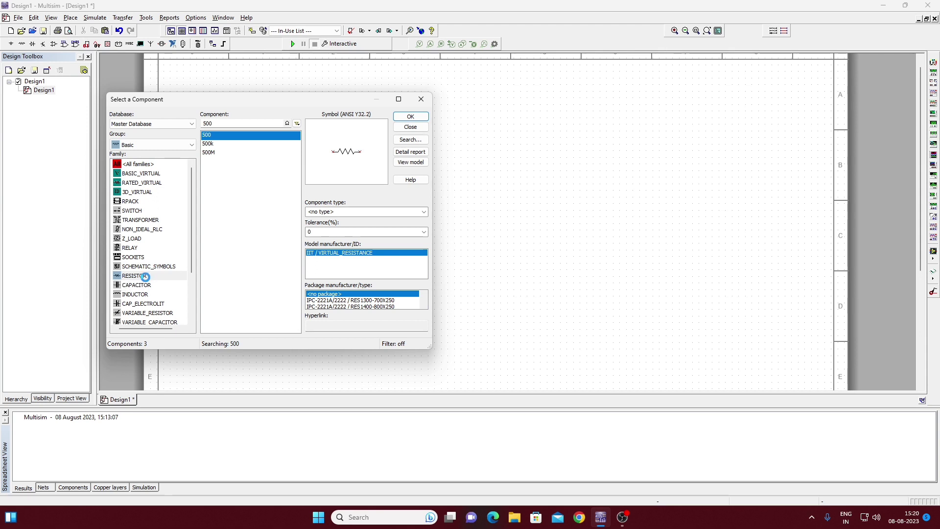
{"action": "left_click", "coordinate": [142, 276]}
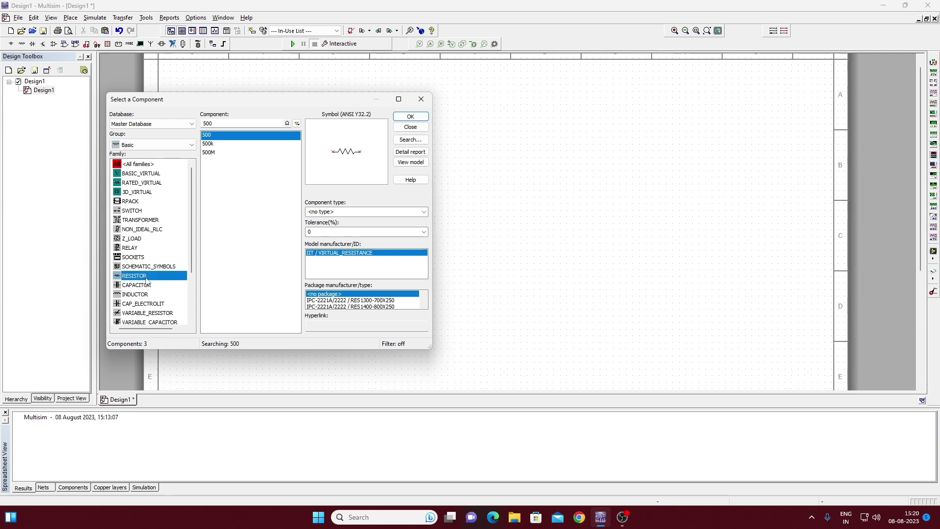
{"action": "left_click", "coordinate": [212, 124]}
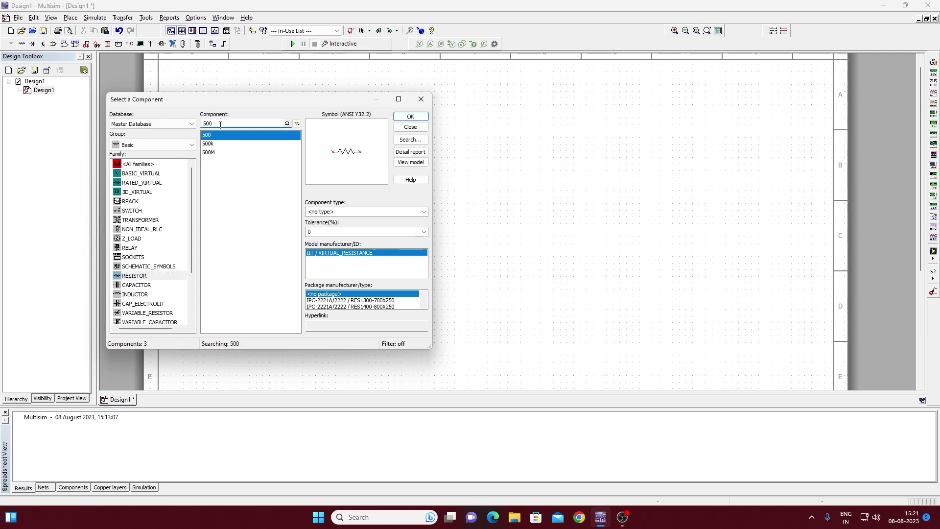
{"action": "left_click", "coordinate": [410, 117]}
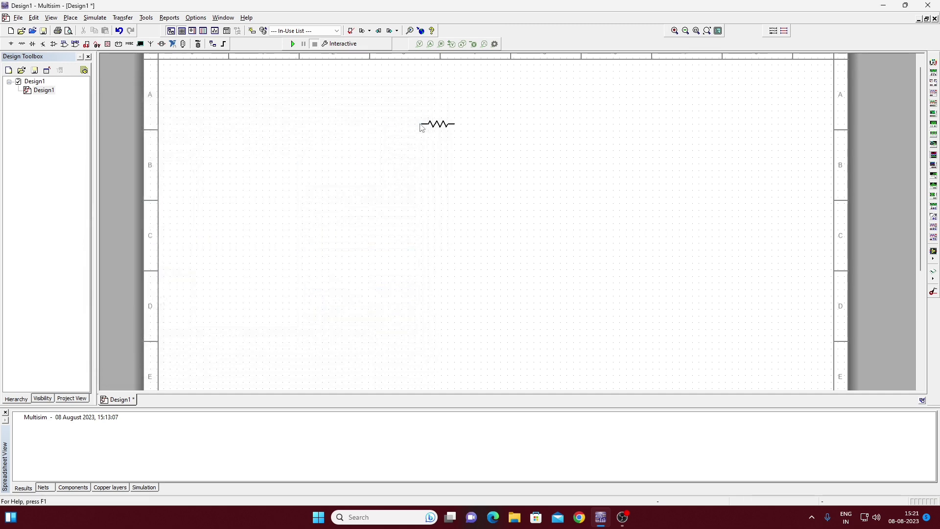
Place resistor R1 near the top of the sheet and select the AC_POWER source from Sources.
{"action": "left_click", "coordinate": [472, 133]}
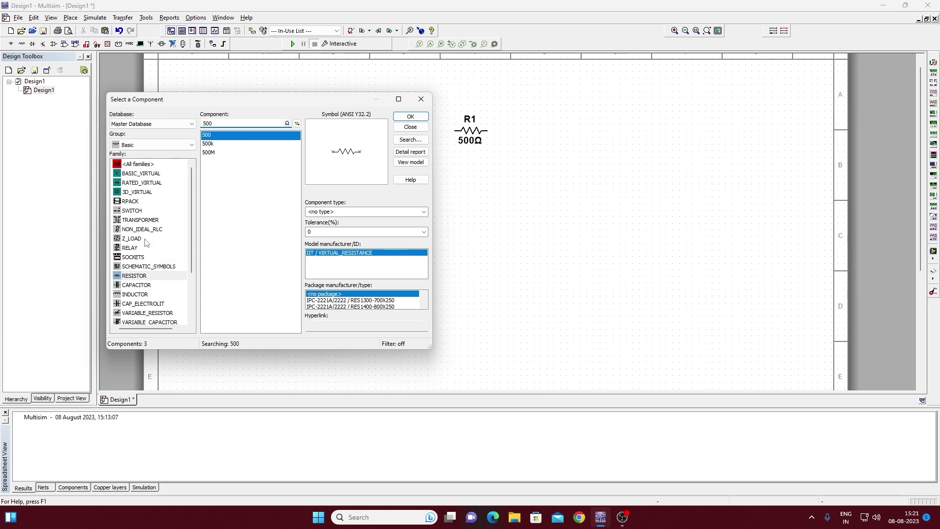
{"action": "left_click", "coordinate": [152, 146]}
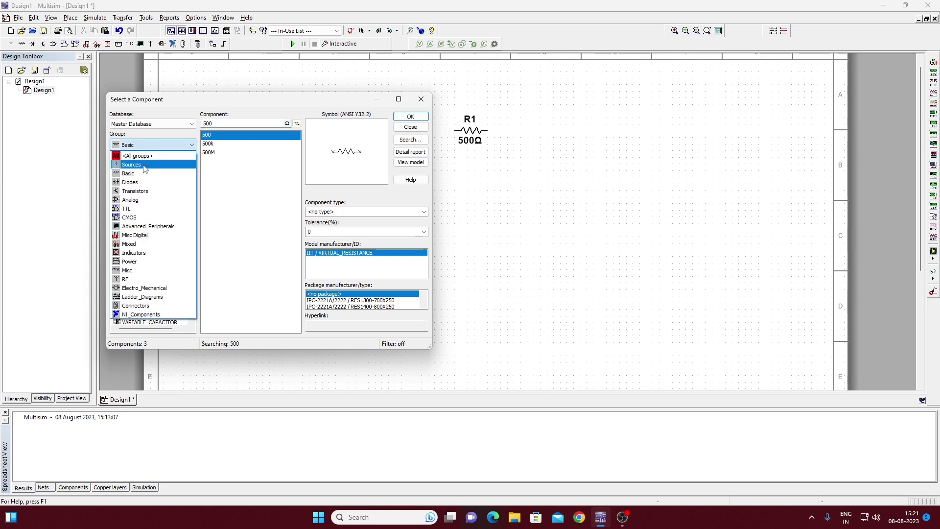
{"action": "left_click", "coordinate": [144, 165]}
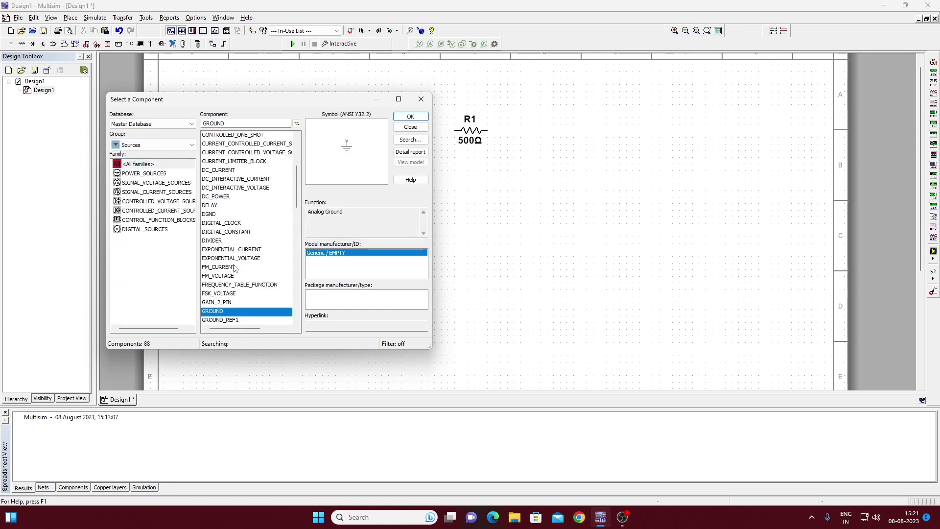
{"action": "scroll", "coordinate": [235, 268], "scroll_direction": "up", "scroll_amount": 4}
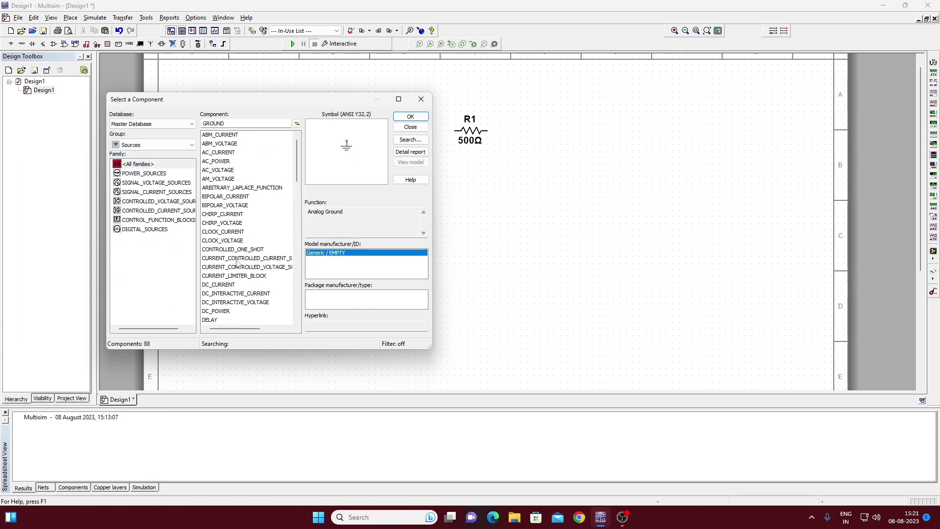
{"action": "left_click", "coordinate": [221, 165]}
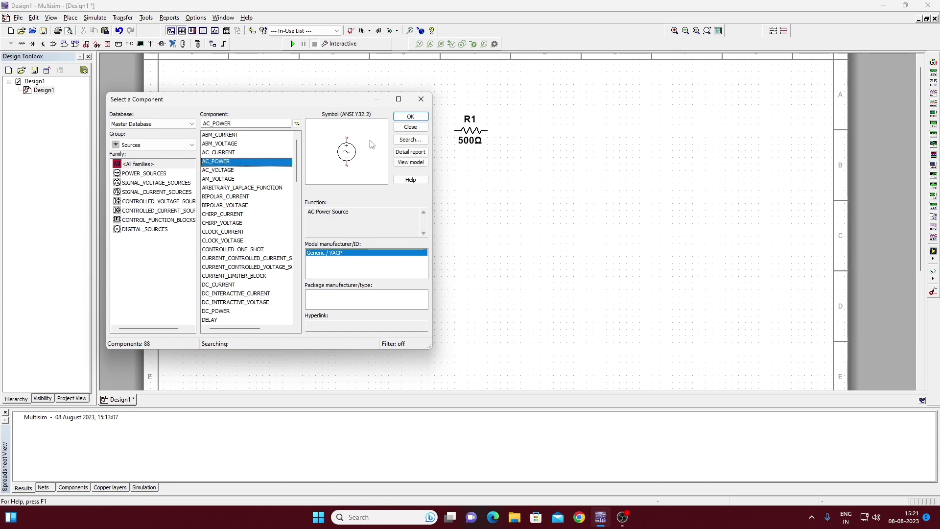
{"action": "left_click", "coordinate": [410, 116]}
{"action": "key", "text": "Escape"}
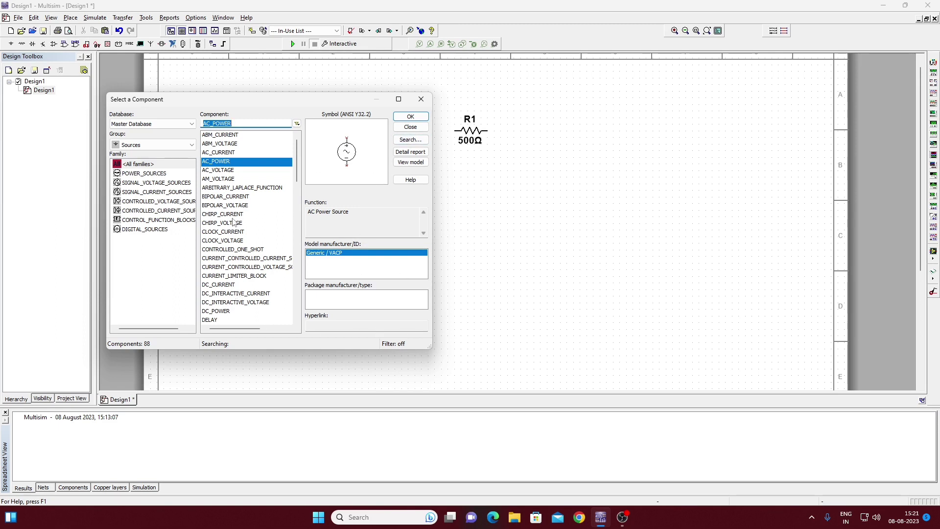
Place a GROUND symbol below the resistor and close the component browser.
{"action": "scroll", "coordinate": [235, 223], "scroll_direction": "down", "scroll_amount": 2}
{"action": "scroll", "coordinate": [236, 223], "scroll_direction": "down", "scroll_amount": 5}
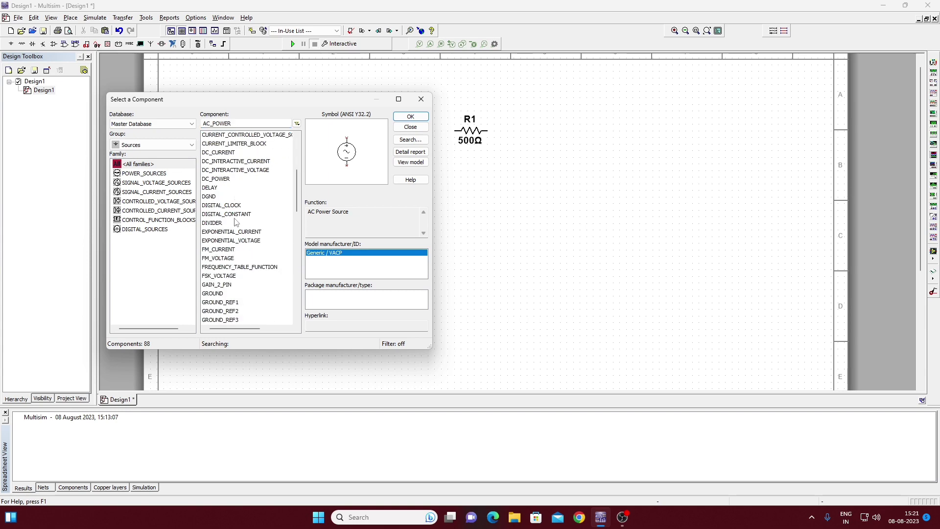
{"action": "left_click", "coordinate": [219, 241]}
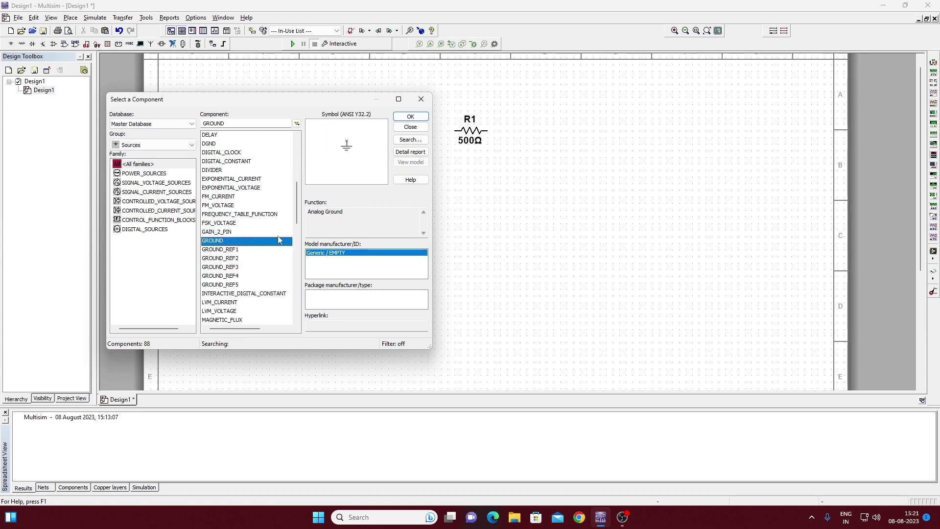
{"action": "left_click", "coordinate": [412, 116]}
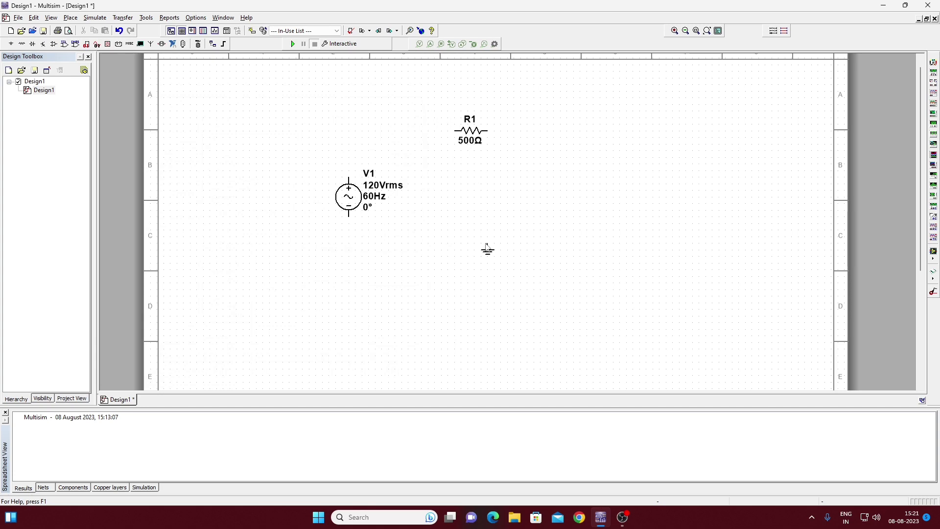
{"action": "left_click", "coordinate": [488, 247]}
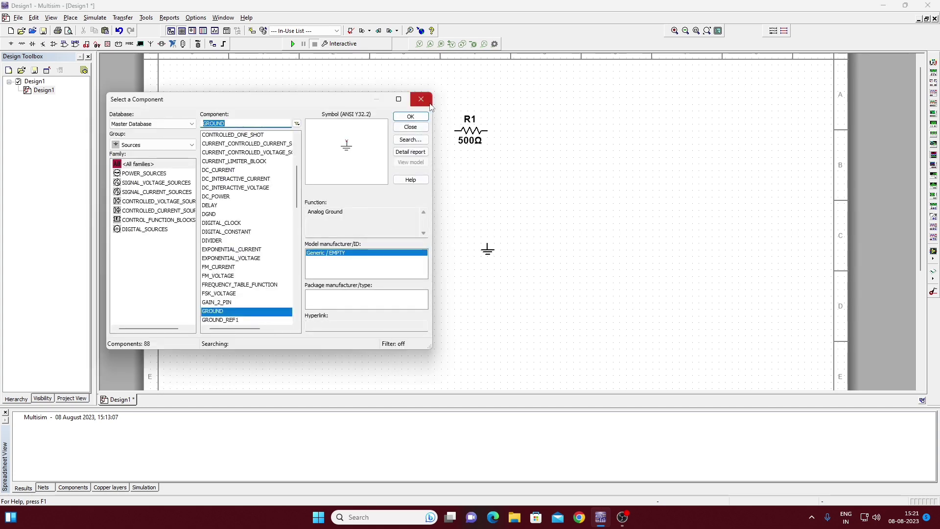
{"action": "left_click", "coordinate": [426, 104]}
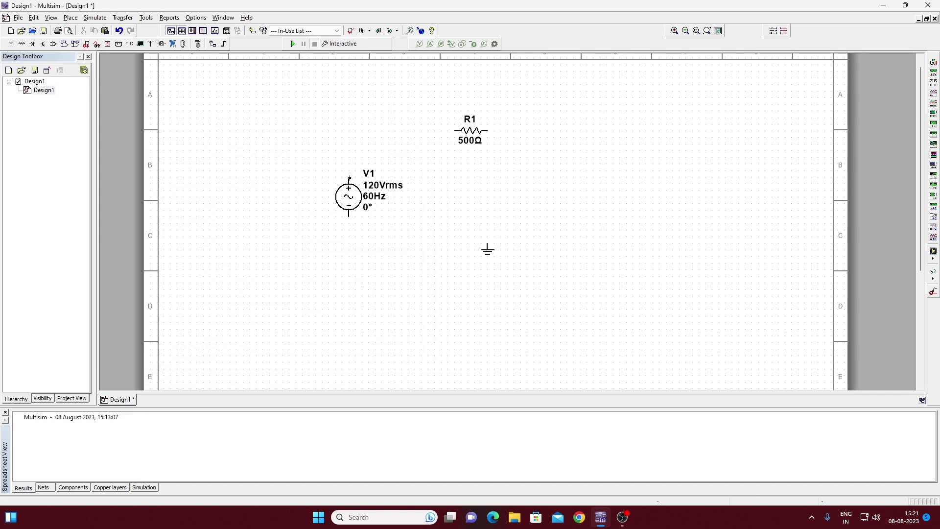
Wire V1's top terminal to R1's left end and R1's right end back to V1's bottom.
{"action": "left_click", "coordinate": [349, 176]}
{"action": "left_click", "coordinate": [455, 130]}
{"action": "left_click", "coordinate": [487, 131]}
{"action": "left_click", "coordinate": [348, 217]}
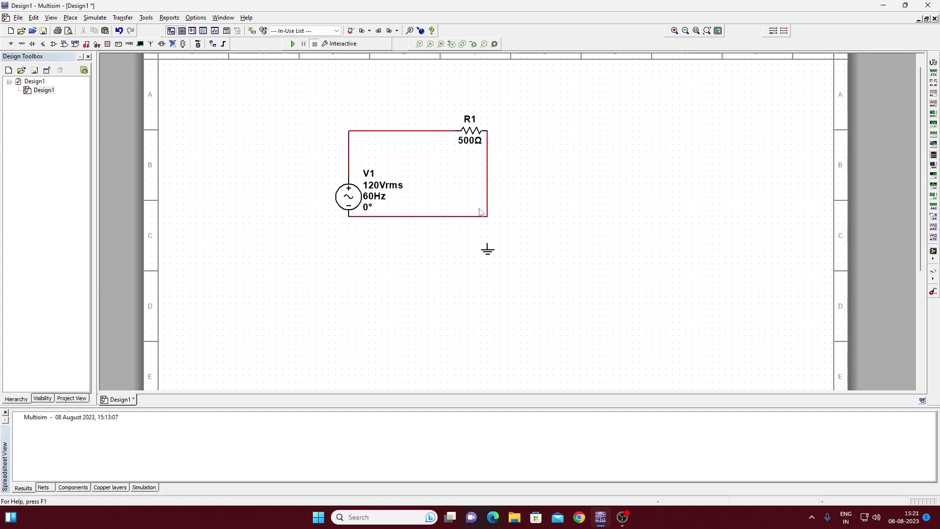
Move the loop's right wire outward and attach the ground to the bottom wire.
{"action": "left_click_drag", "start_coordinate": [488, 201], "coordinate": [548, 204]}
{"action": "left_click_drag", "start_coordinate": [488, 251], "coordinate": [484, 229]}
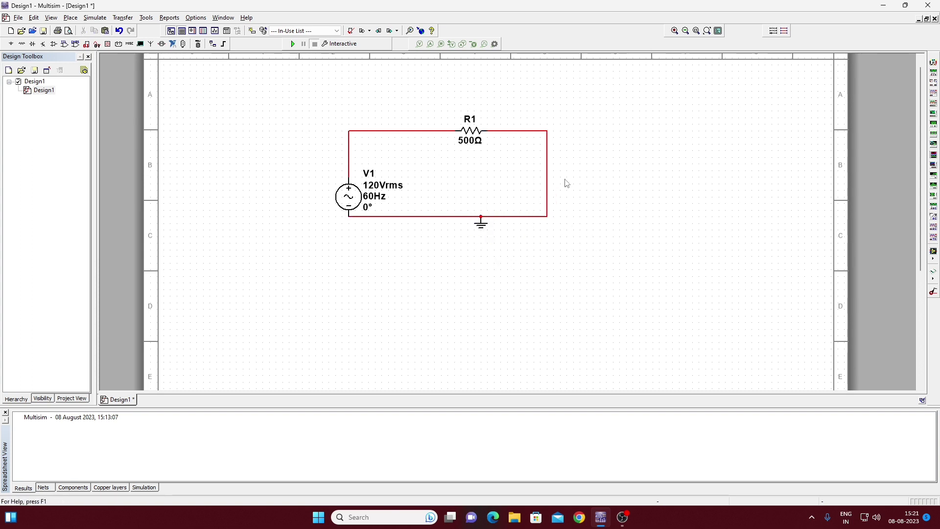
{"action": "scroll", "coordinate": [566, 191], "scroll_direction": "up", "scroll_amount": 3}
{"action": "scroll", "coordinate": [525, 203], "scroll_direction": "down", "scroll_amount": 1}
{"action": "scroll", "coordinate": [560, 220], "scroll_direction": "up", "scroll_amount": 2}
{"action": "scroll", "coordinate": [553, 245], "scroll_direction": "down", "scroll_amount": 2}
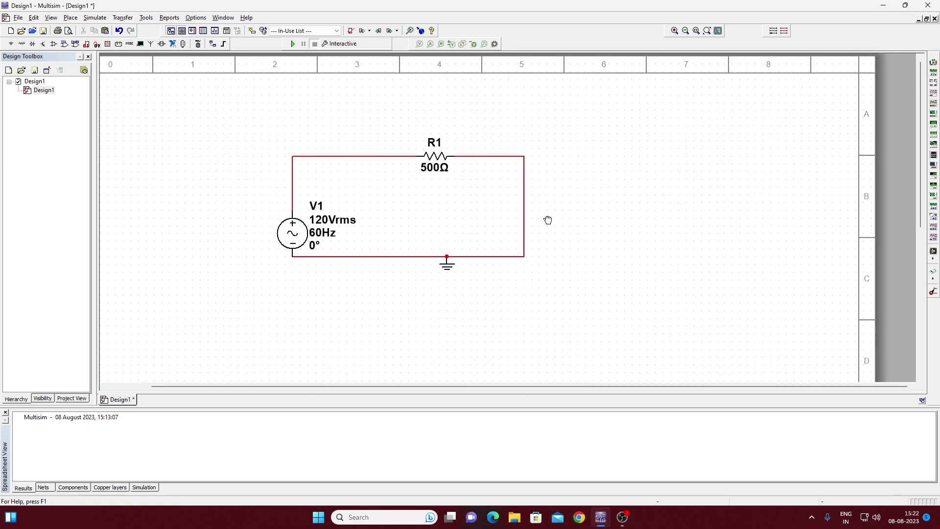
{"action": "scroll", "coordinate": [588, 218], "scroll_direction": "left", "scroll_amount": 1}
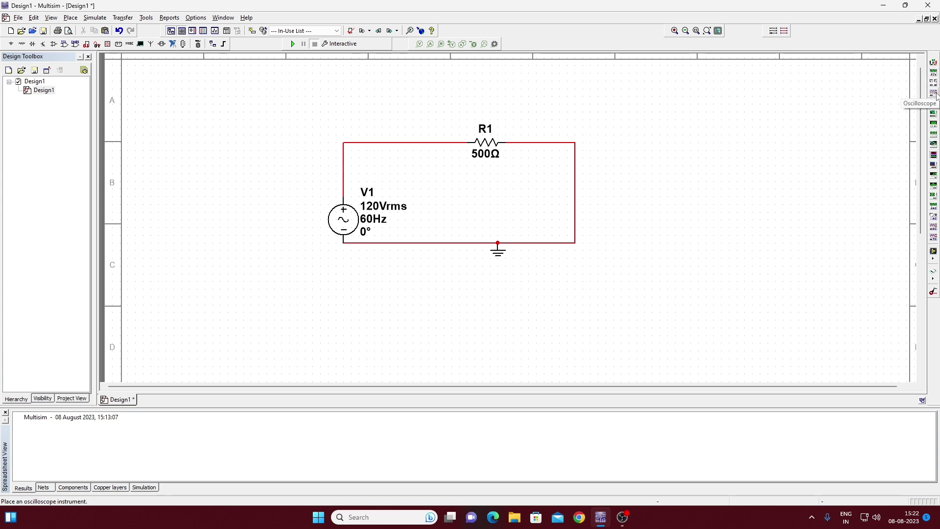
Place oscilloscope XSC1 at the top-left of the schematic.
{"action": "left_click", "coordinate": [934, 93]}
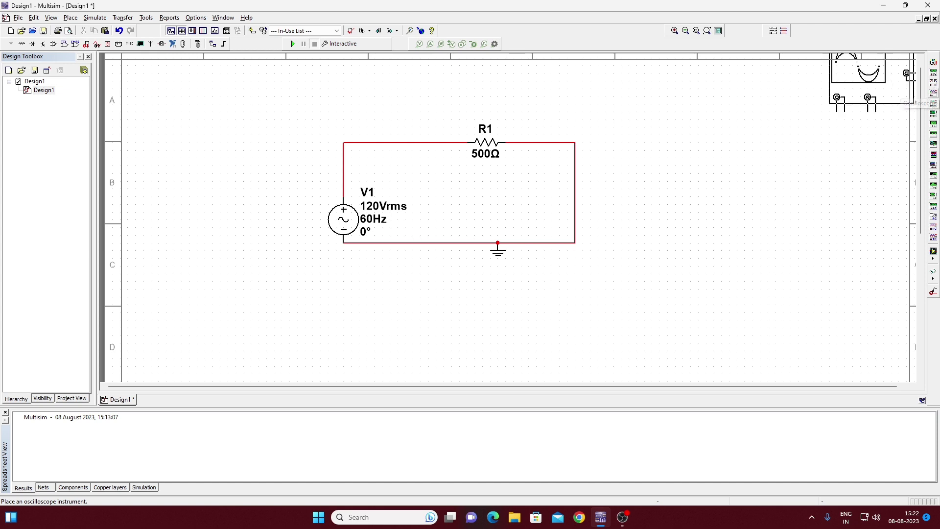
{"action": "left_click", "coordinate": [161, 144]}
{"action": "left_click", "coordinate": [163, 143]}
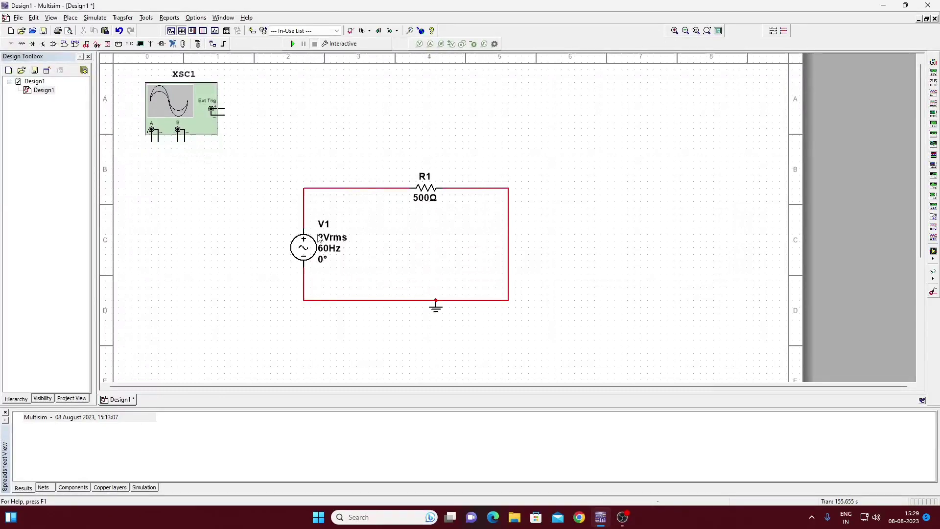
Set V1 to 2 Vrms and confirm R1's resistance stays at 500 Ω.
{"action": "double_click", "coordinate": [304, 249]}
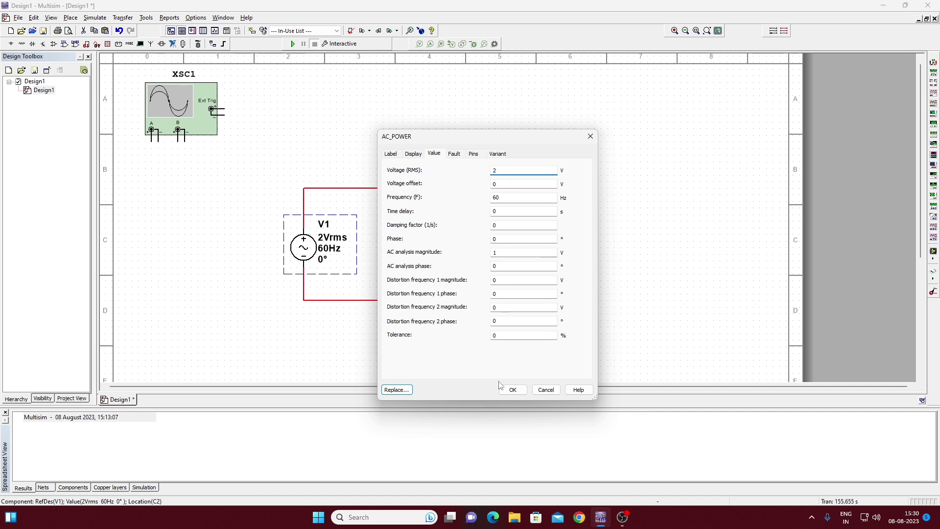
{"action": "left_click", "coordinate": [511, 389]}
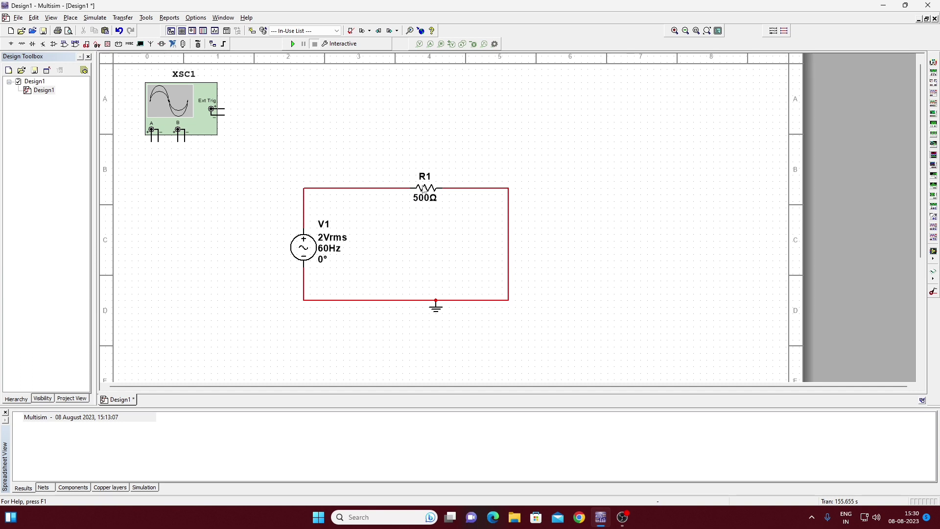
{"action": "double_click", "coordinate": [424, 189]}
{"action": "left_click", "coordinate": [468, 170]}
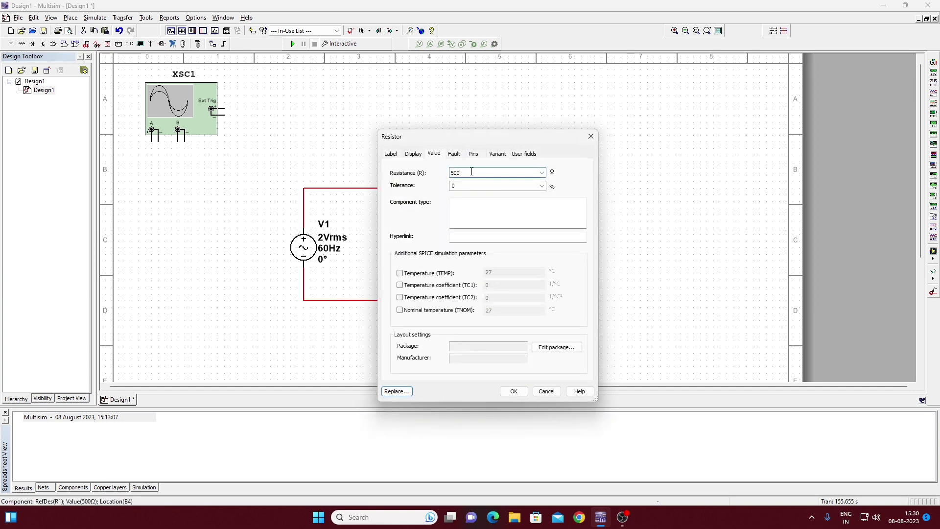
{"action": "left_click", "coordinate": [514, 391]}
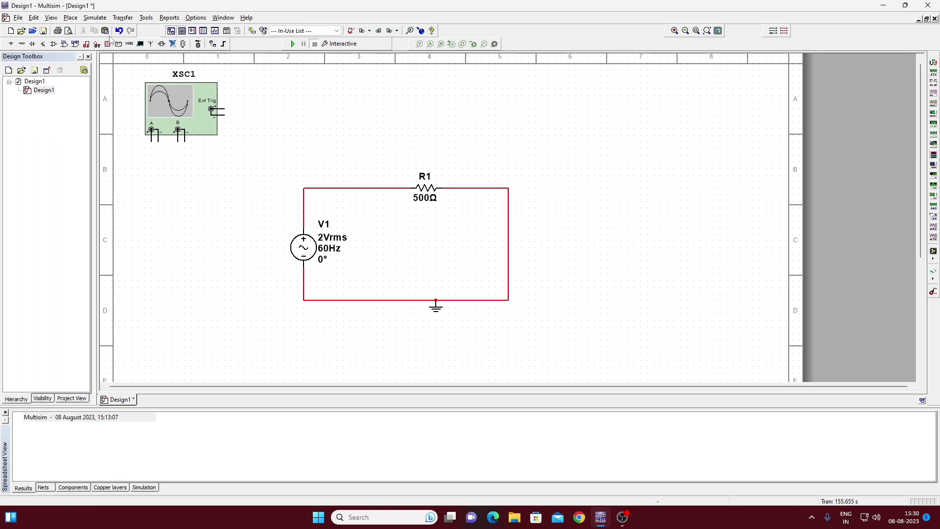
Place current clamp XCP1 (1 V/mA) on the top wire and shift it slightly left.
{"action": "left_click", "coordinate": [102, 19]}
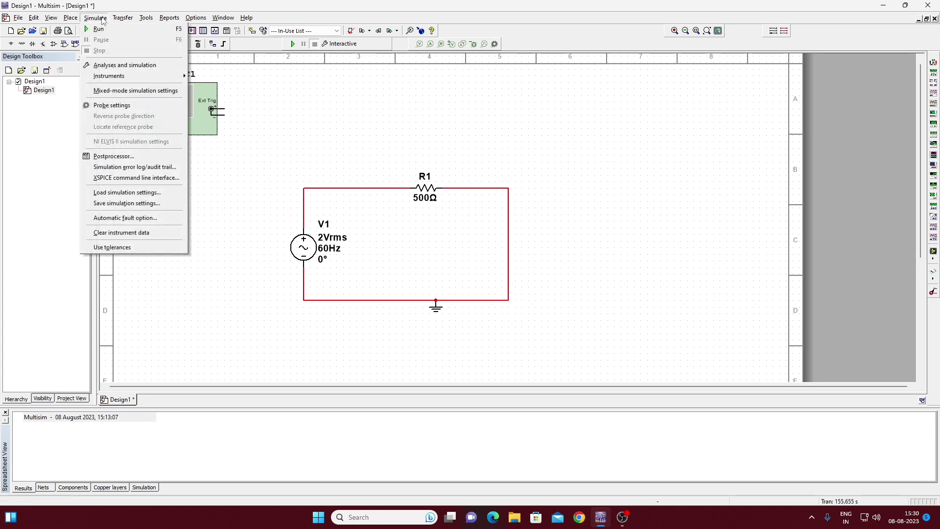
{"action": "mouse_move", "coordinate": [117, 79]}
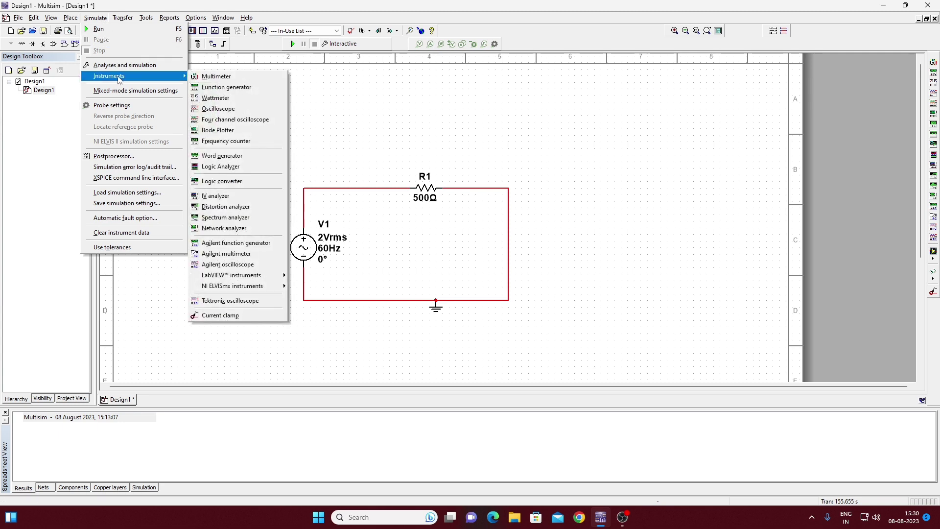
{"action": "left_click", "coordinate": [227, 315]}
{"action": "key", "text": "Escape"}
{"action": "left_click", "coordinate": [369, 187]}
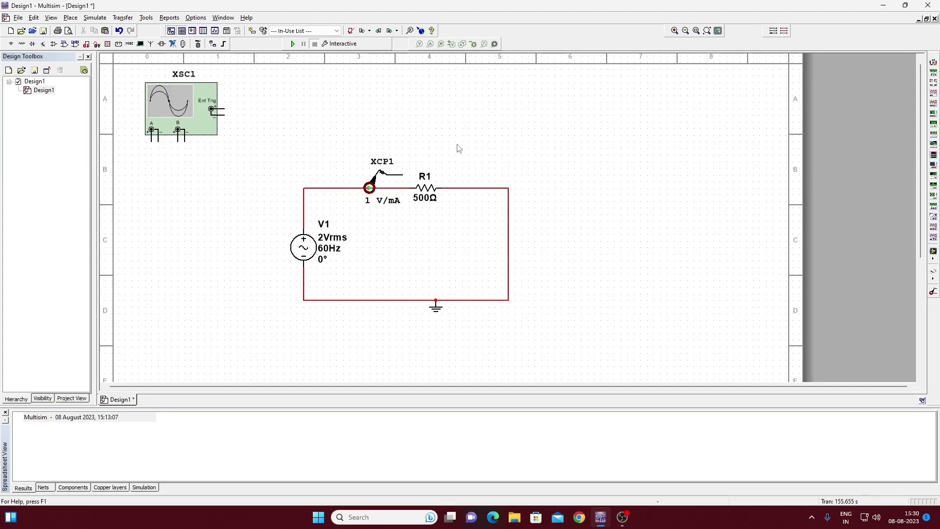
{"action": "left_click", "coordinate": [376, 195]}
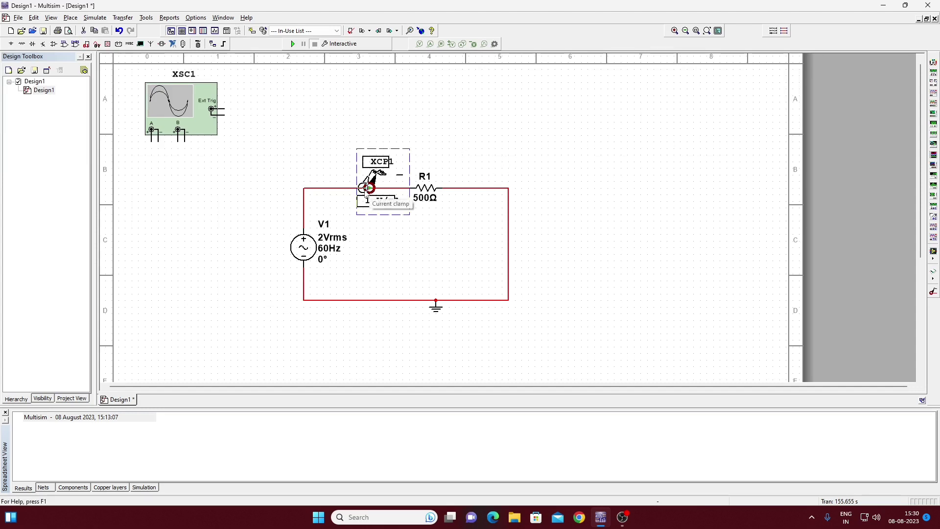
{"action": "left_click_drag", "start_coordinate": [376, 195], "coordinate": [363, 194]}
{"action": "left_click", "coordinate": [387, 166]}
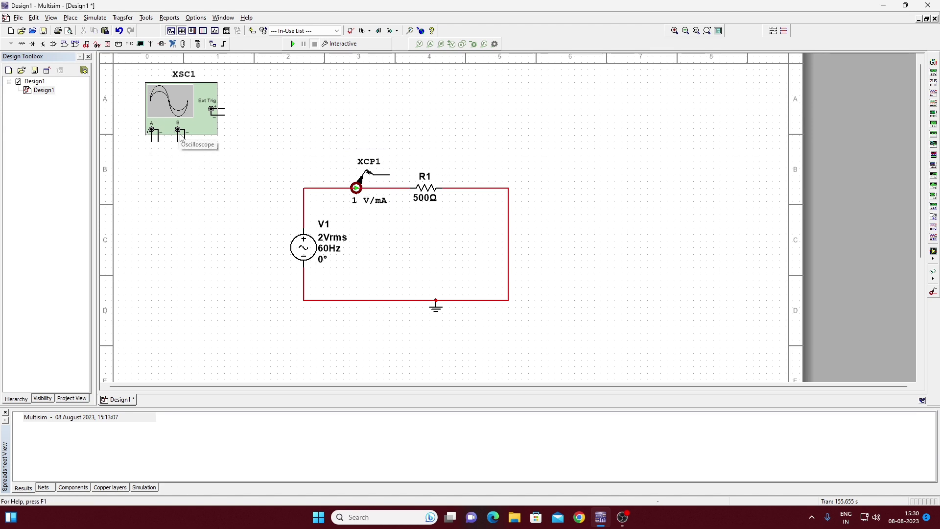
Wire oscilloscope channel A+ and A− to V1's top and bottom wires.
{"action": "left_click", "coordinate": [152, 141]}
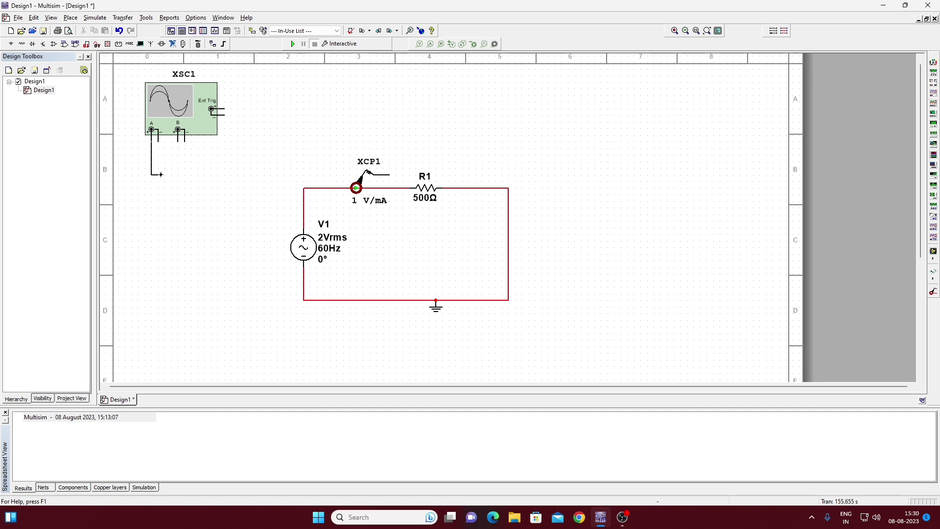
{"action": "left_click", "coordinate": [304, 214]}
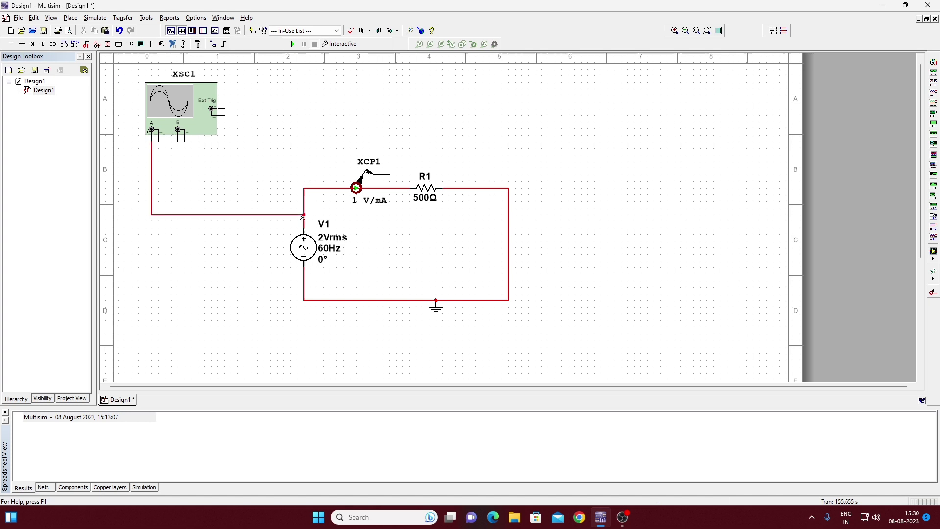
{"action": "left_click", "coordinate": [158, 141]}
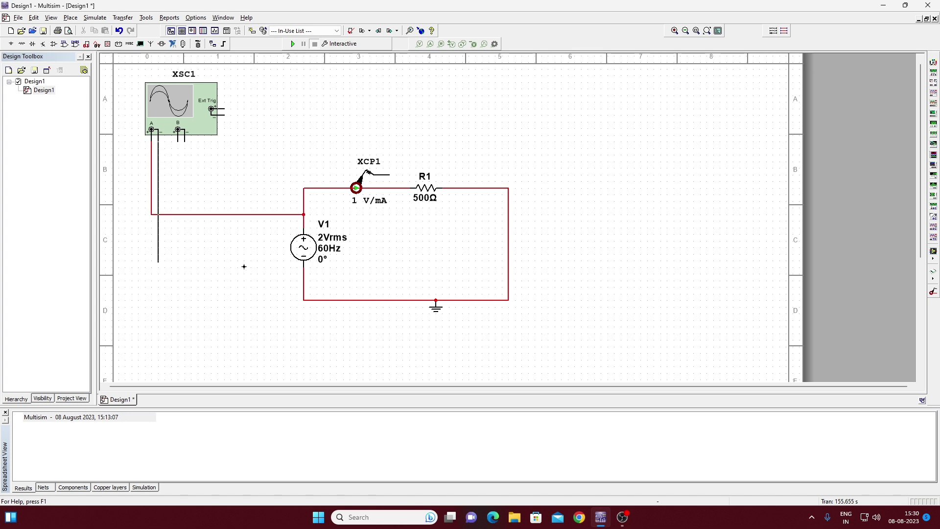
{"action": "left_click", "coordinate": [303, 287]}
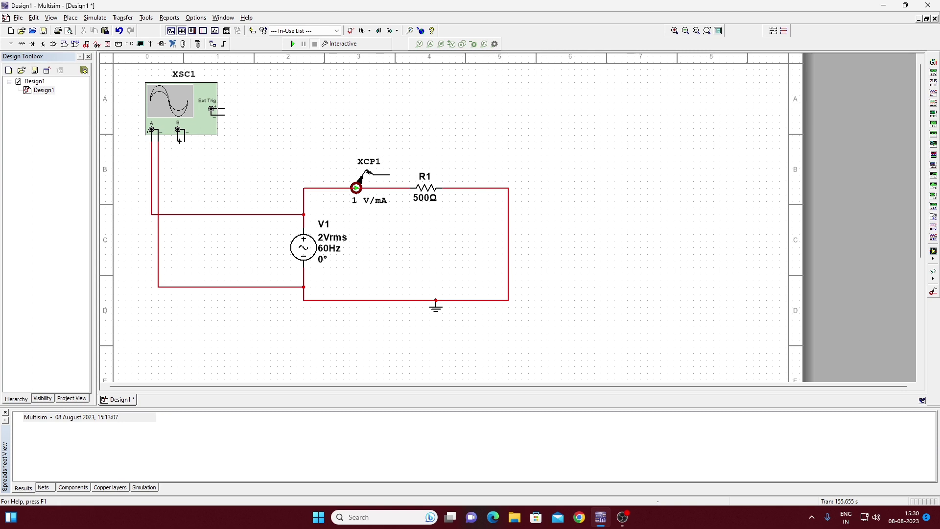
Wire channel B+ to the current clamp output and B− to R1's right end.
{"action": "left_click", "coordinate": [179, 141]}
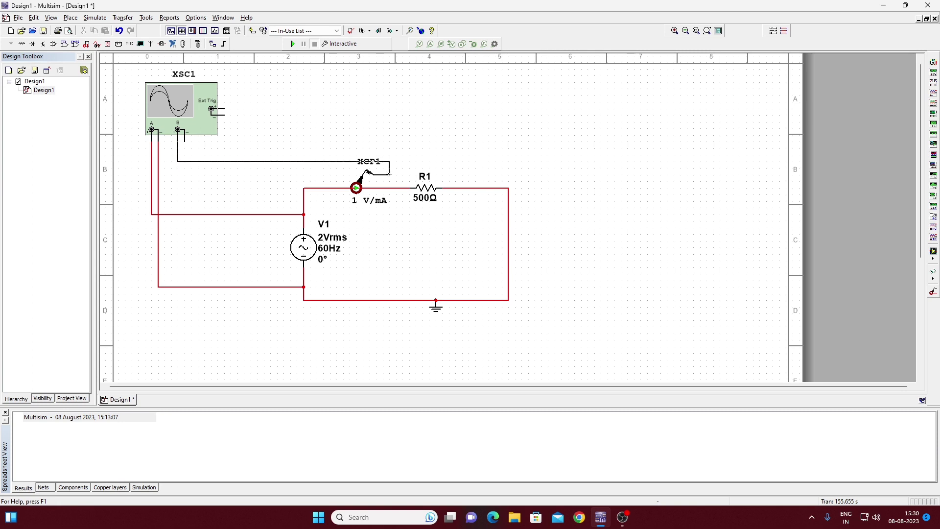
{"action": "left_click", "coordinate": [389, 174]}
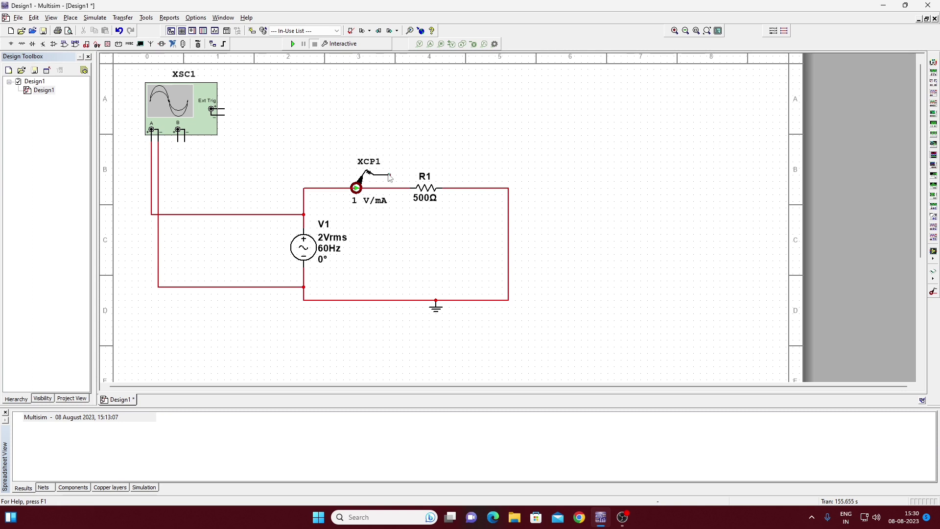
{"action": "left_click", "coordinate": [185, 142]}
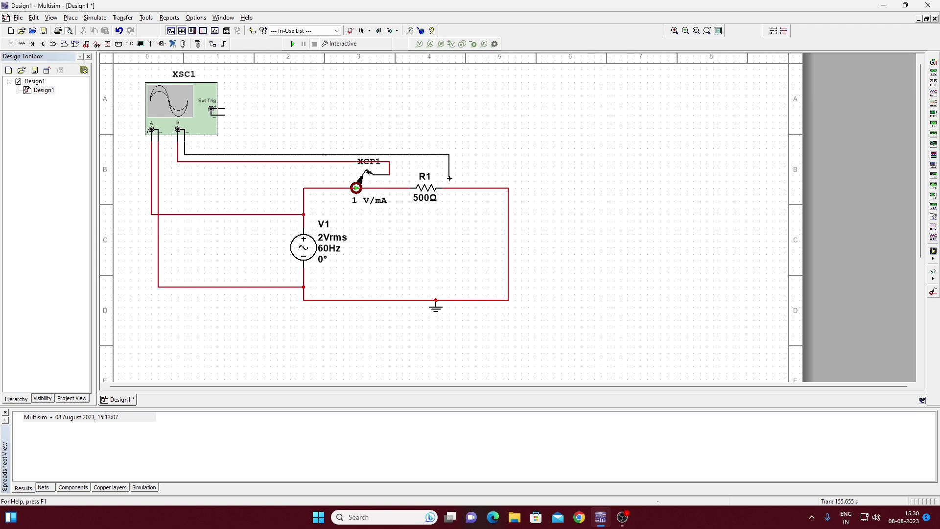
{"action": "left_click", "coordinate": [456, 187]}
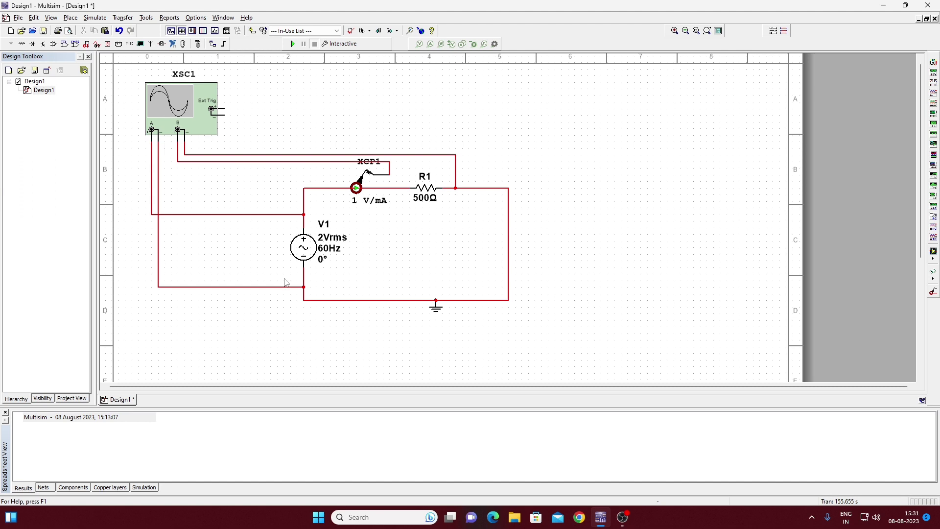
Run the simulation and open the XSC1 oscilloscope panel to view the sine waveforms.
{"action": "left_click", "coordinate": [294, 45]}
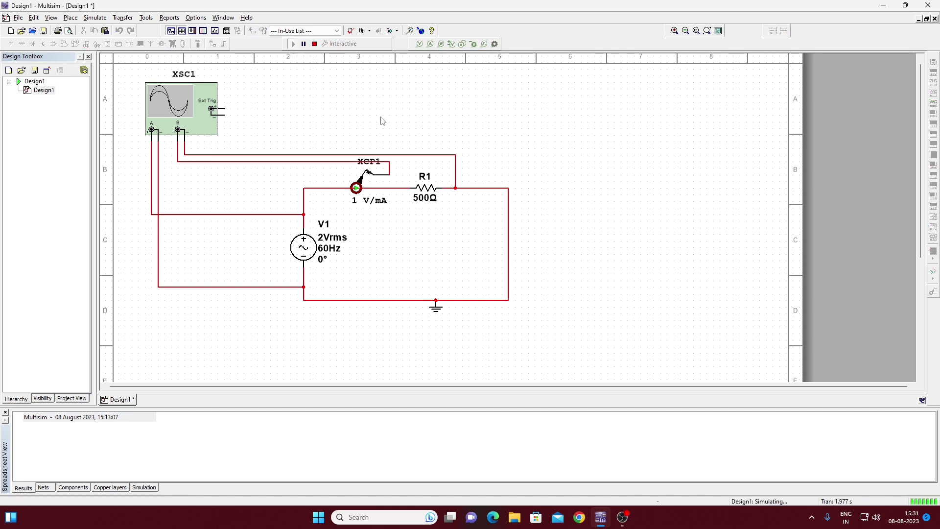
{"action": "double_click", "coordinate": [191, 110]}
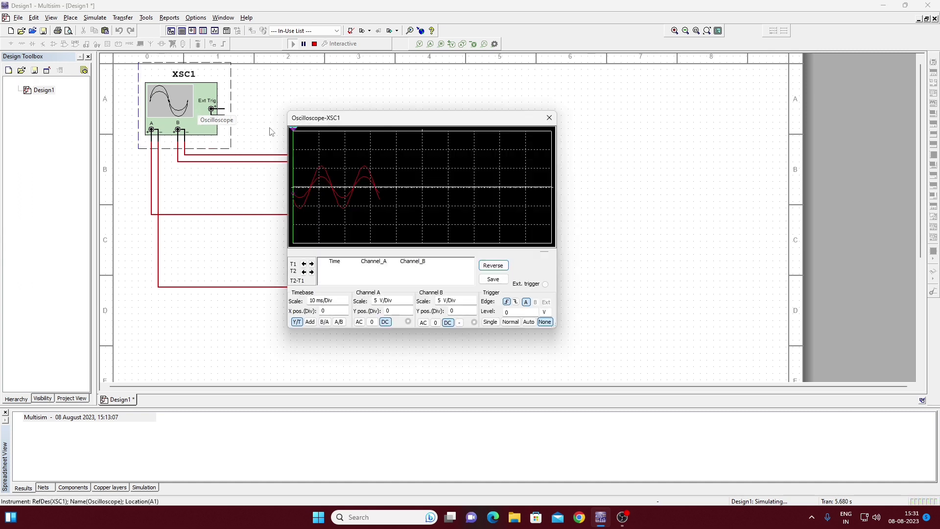